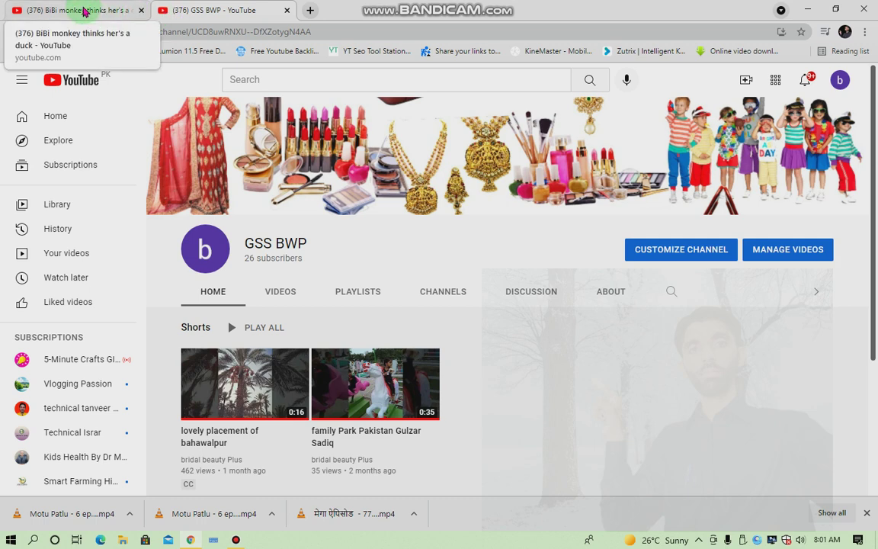
- Examine the suggested video, playlist and channel elements on the end screen of the BiBi monkey video
left_click(84, 11)
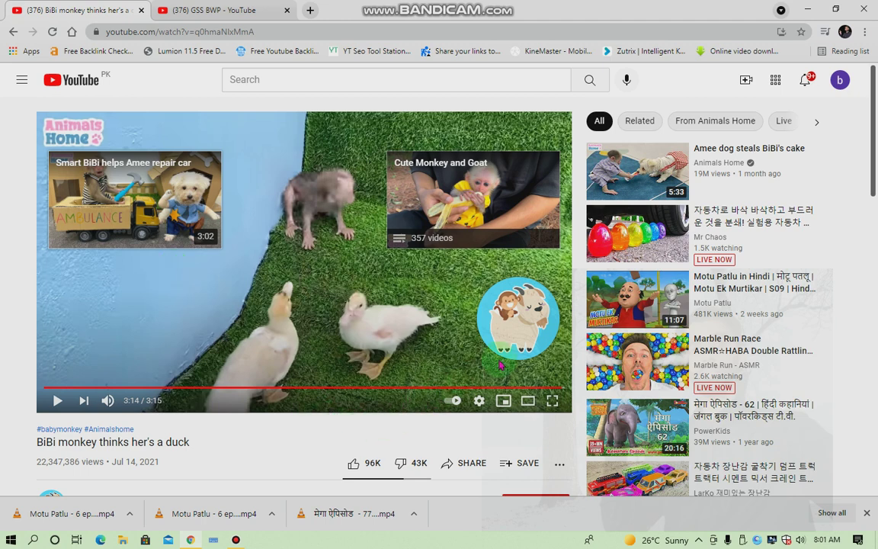
mouse_move(513, 353)
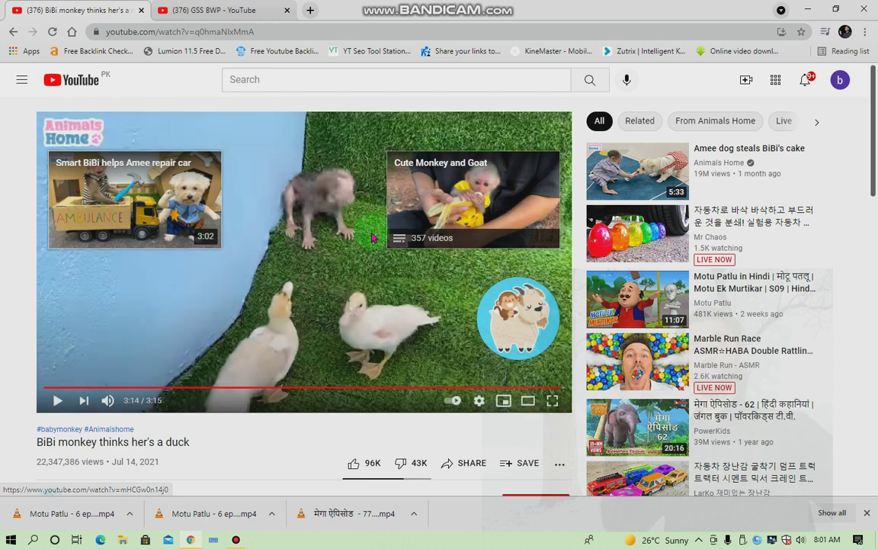
mouse_move(507, 309)
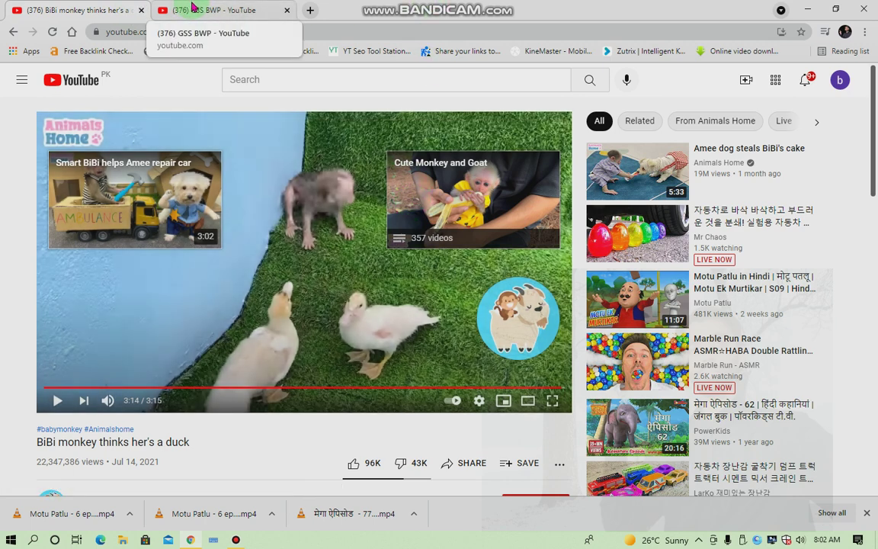
- Open the list of uploaded videos for the GSS BWP channel in YouTube Studio
left_click(193, 7)
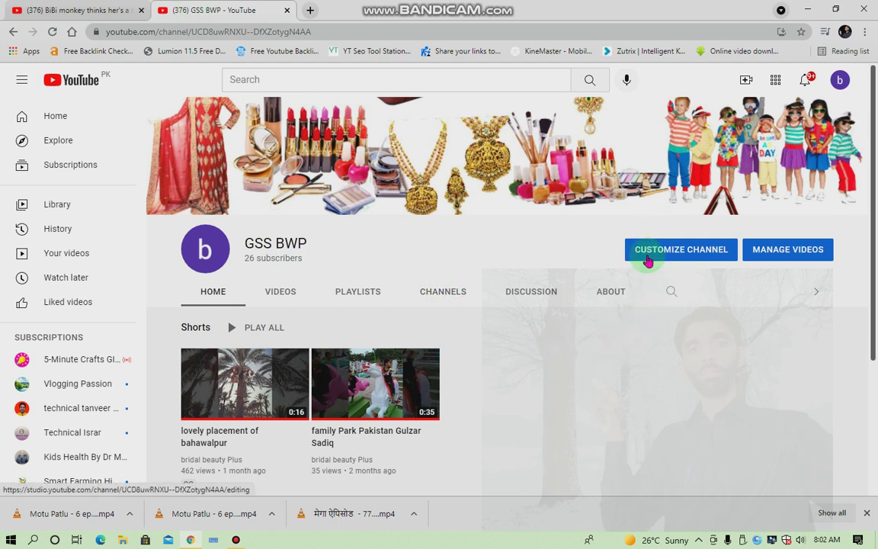
left_click(647, 259)
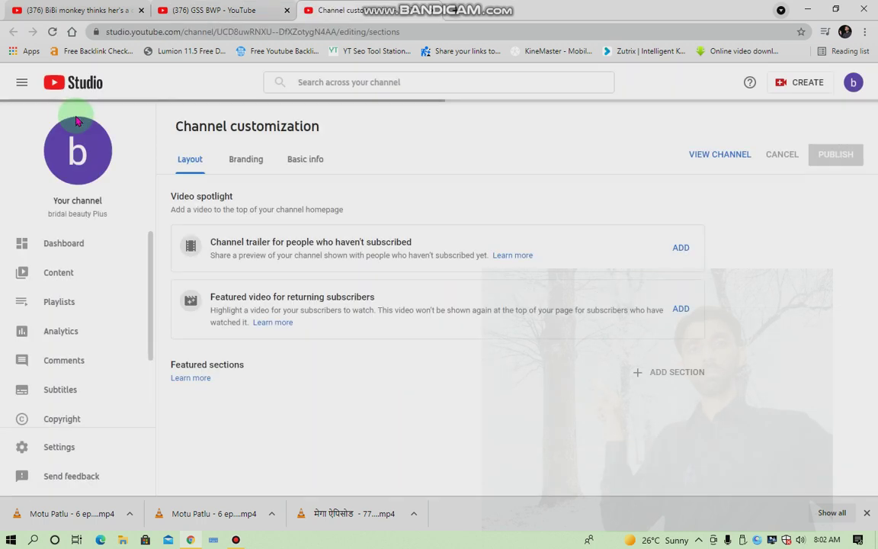
left_click(40, 276)
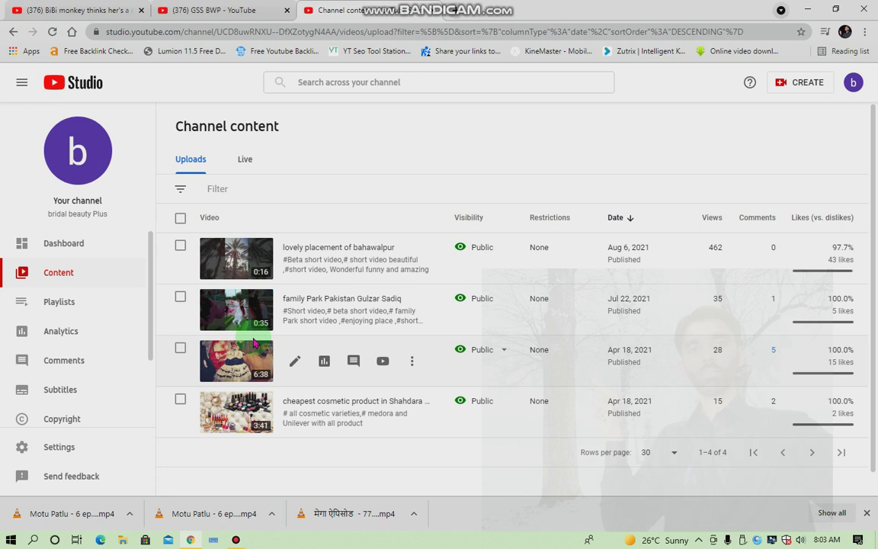
- Open the end screen editor for the 6:38 baby girl dresses video from its details page
left_click(295, 363)
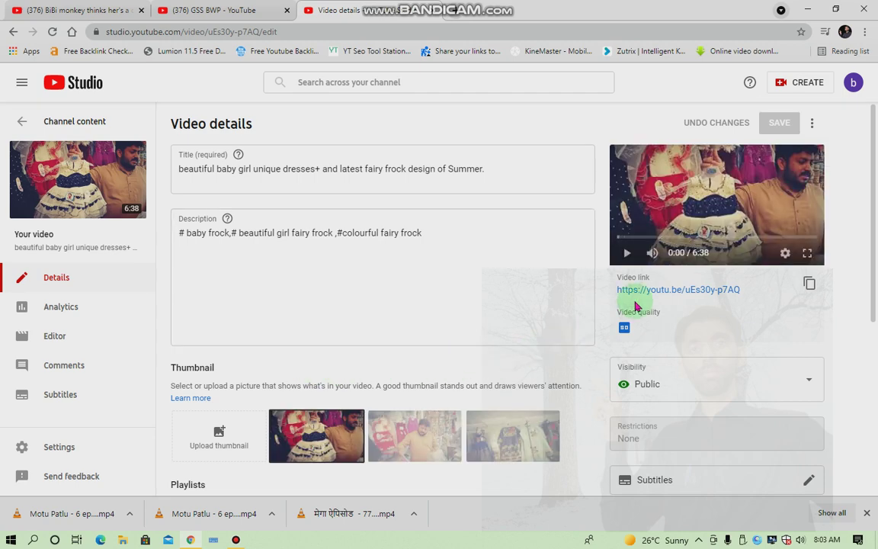
scroll(652, 300, "down", 2)
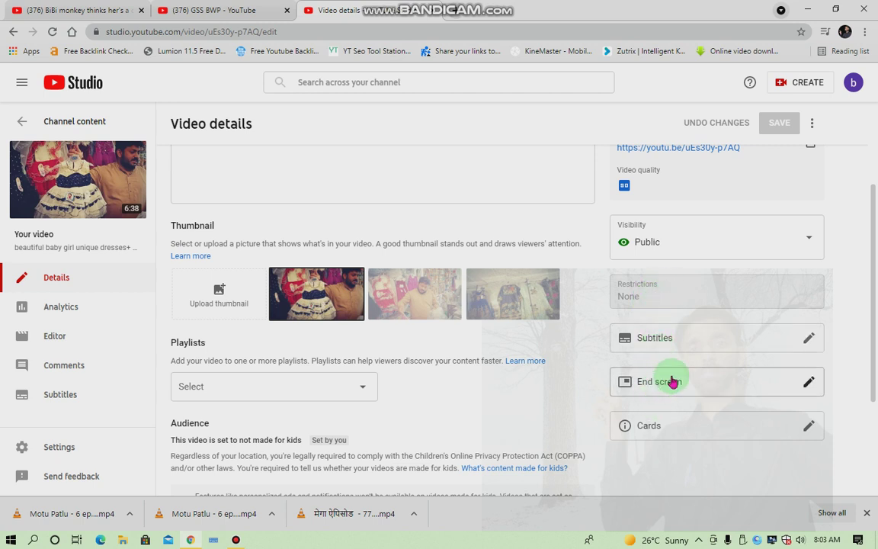
left_click(805, 389)
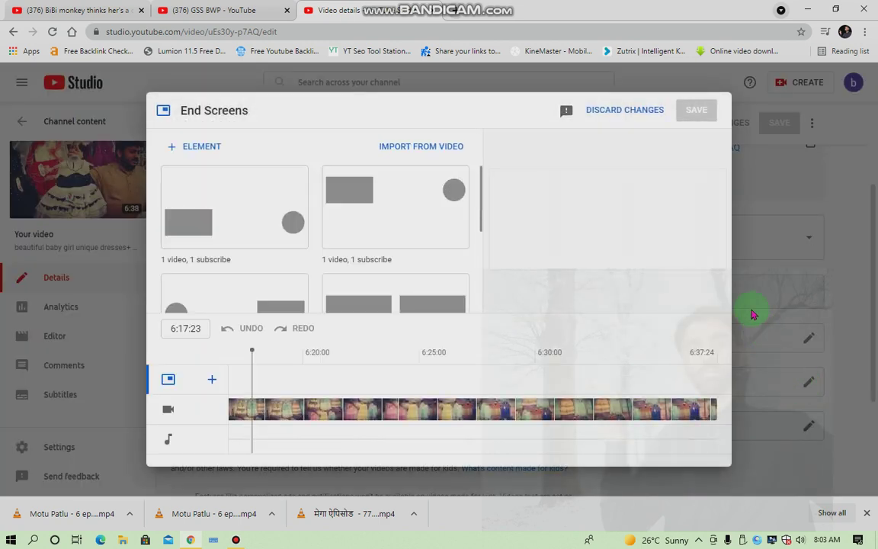
- Apply the "1 video, 1 subscribe" end screen template that places both elements along the upper edge of the video
scroll(329, 200, "down", 3)
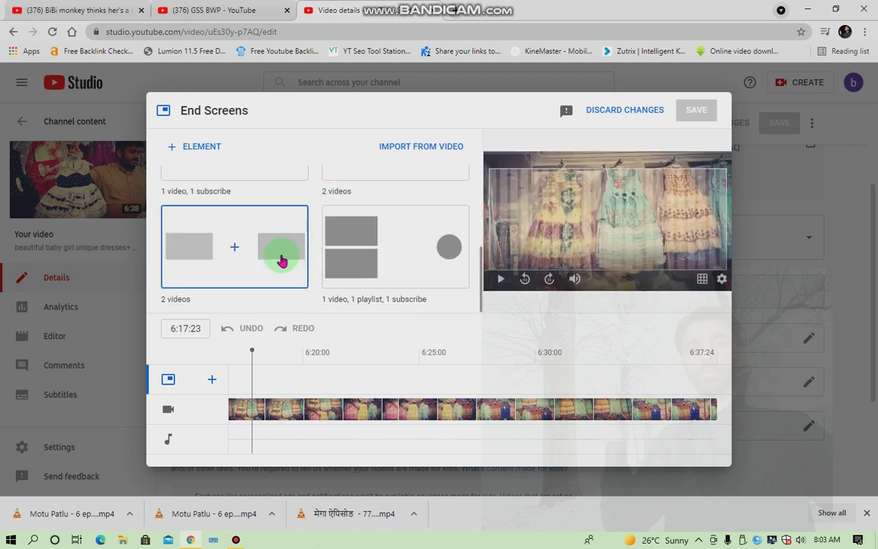
scroll(282, 256, "up", 3)
scroll(282, 261, "down", 3)
scroll(282, 260, "up", 3)
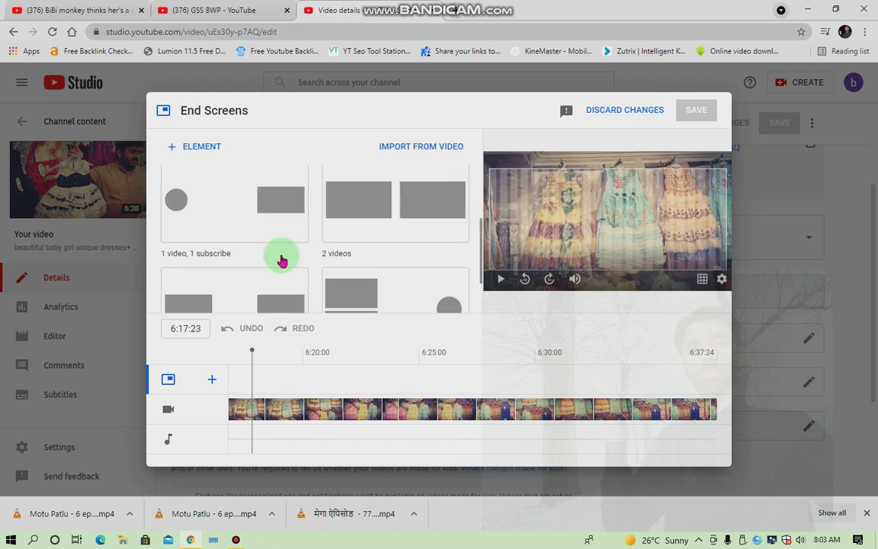
scroll(282, 260, "down", 1)
scroll(282, 261, "down", 2)
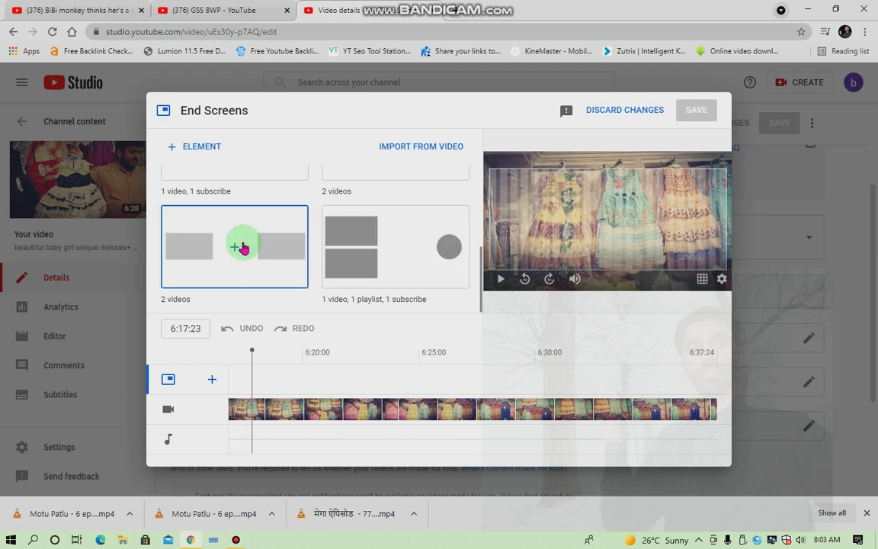
scroll(238, 248, "up", 3)
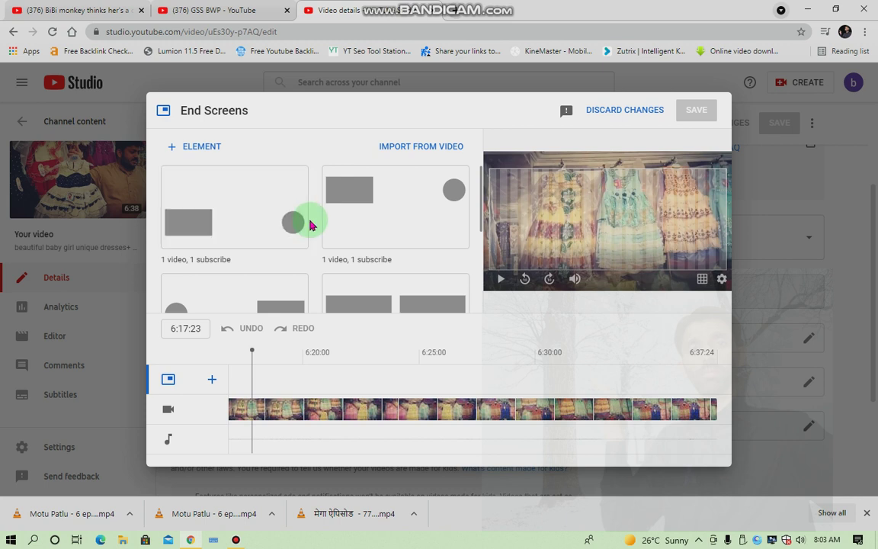
left_click(370, 199)
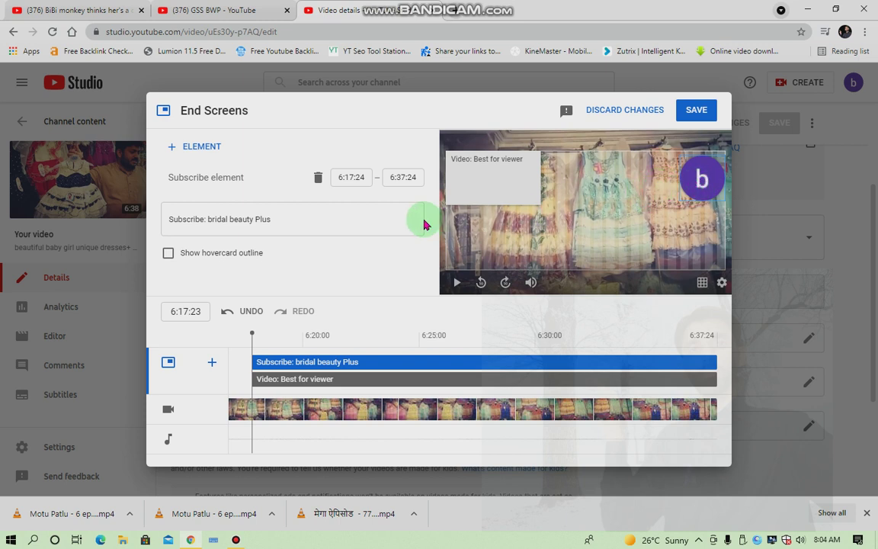
- Add a playlist element, searching for "baby" and choosing the playlist "tik tok musically baby shark remix dance"
left_click(192, 147)
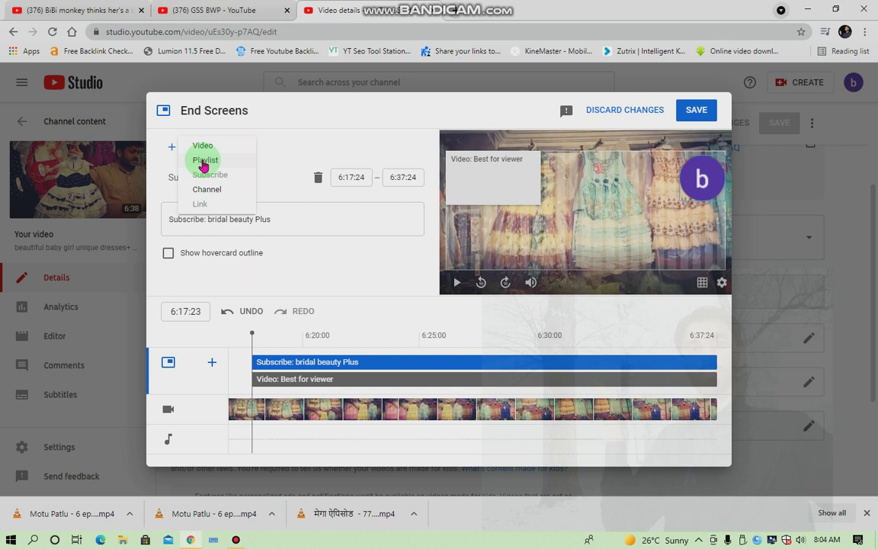
left_click(203, 162)
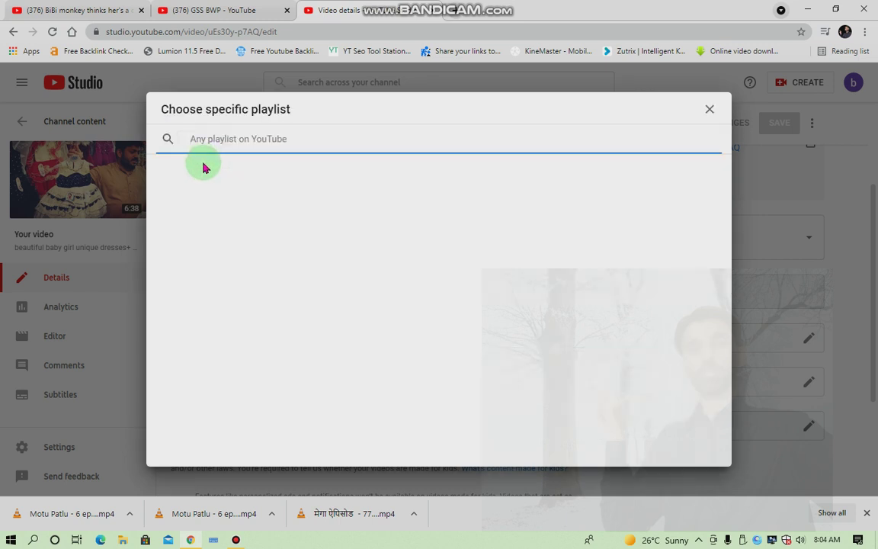
type("bab")
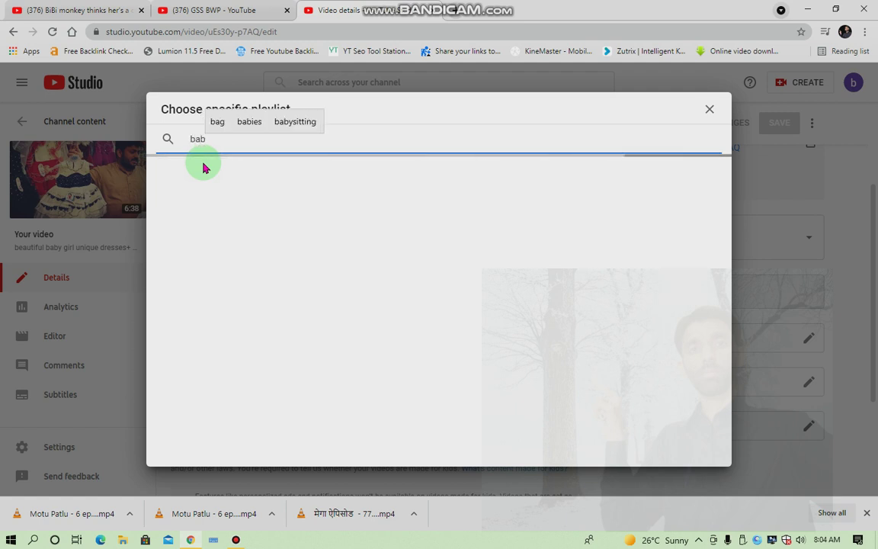
type("y")
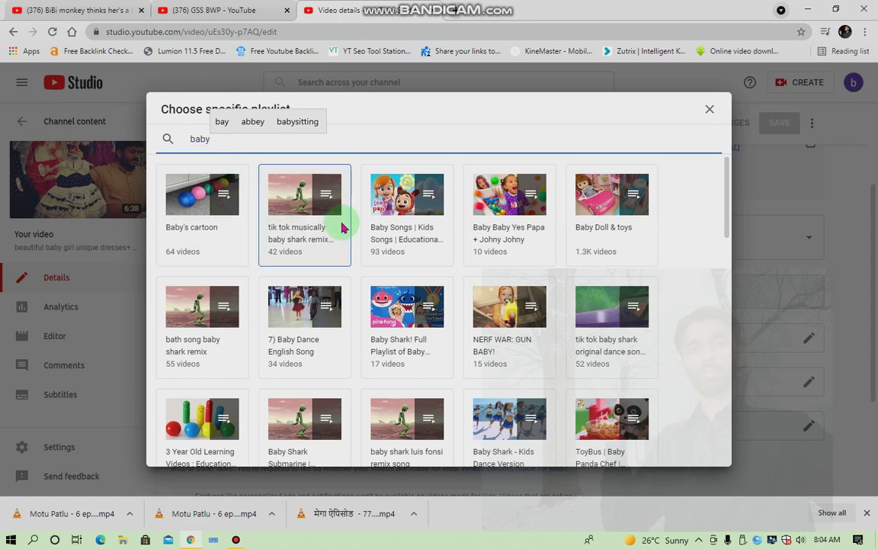
scroll(520, 324, "down", 15)
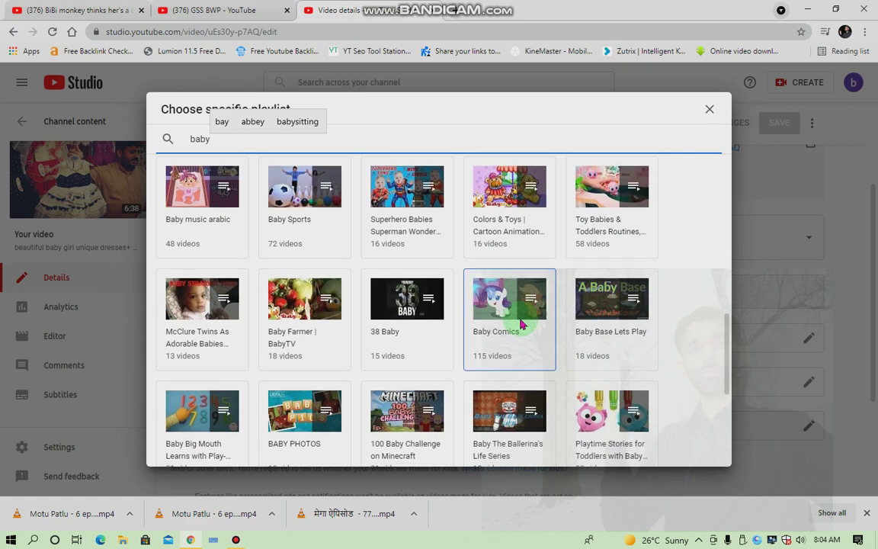
scroll(520, 324, "up", 15)
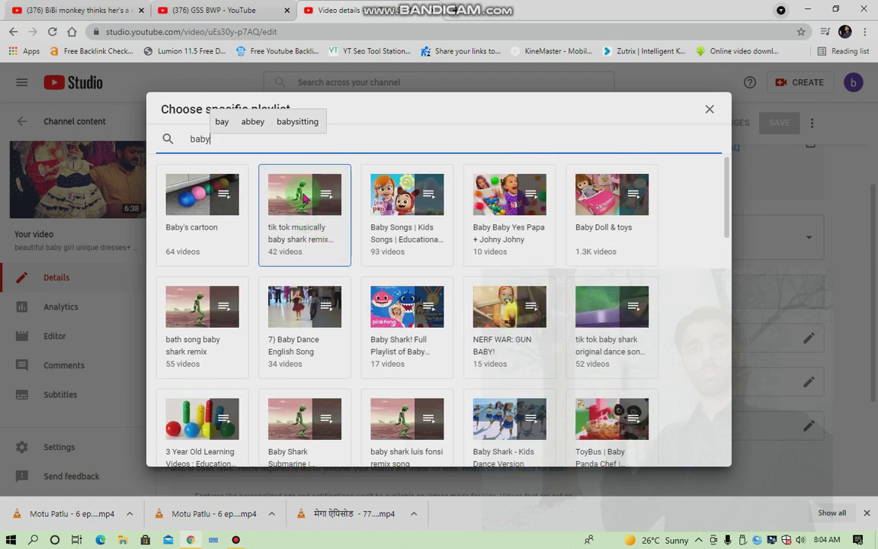
left_click(304, 198)
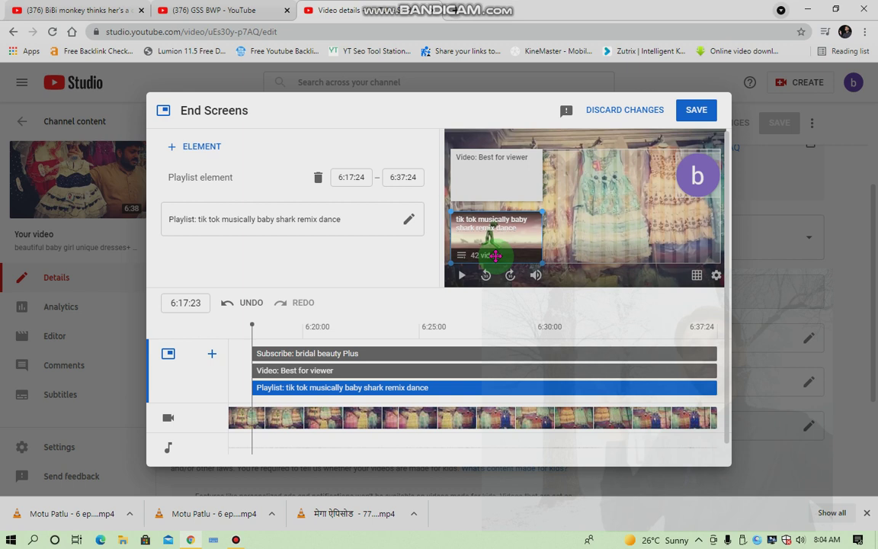
- Add a channel element for DWI BWP, found by searching "dwi", with the custom message "rr"
left_click(206, 147)
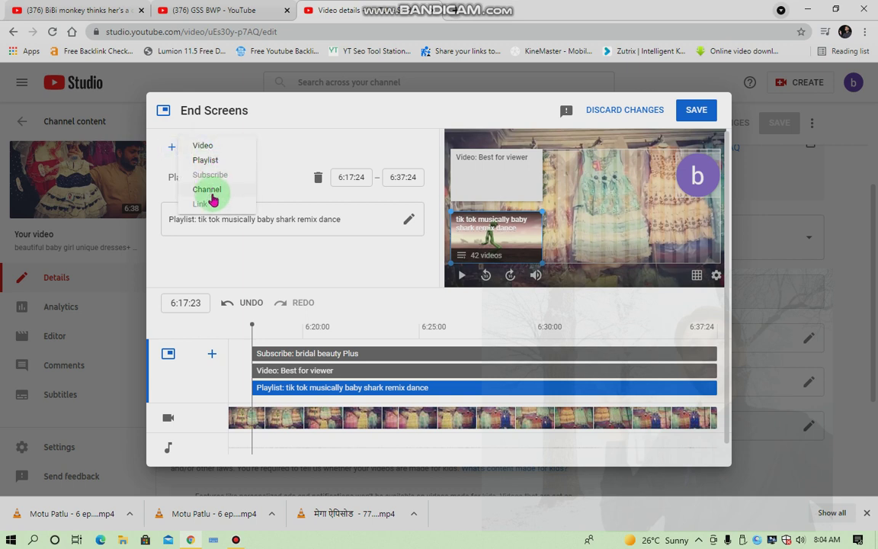
left_click(208, 190)
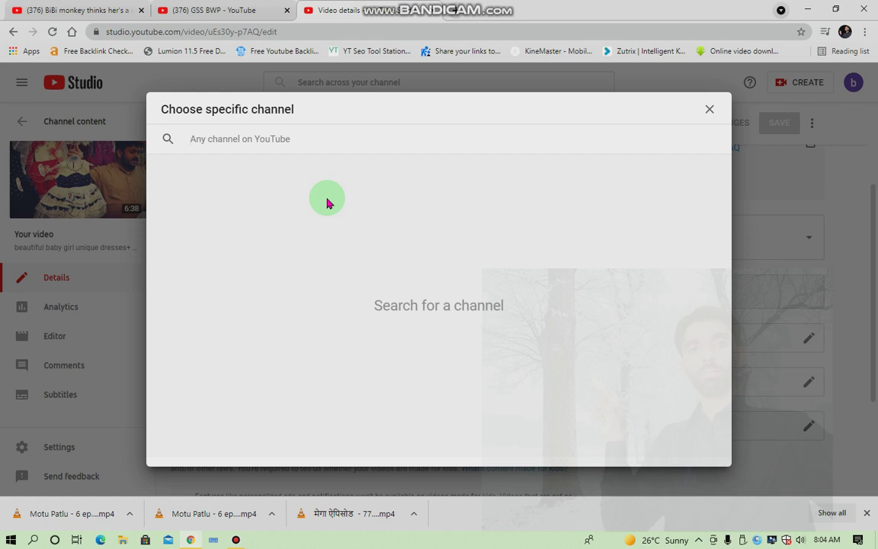
type("dw")
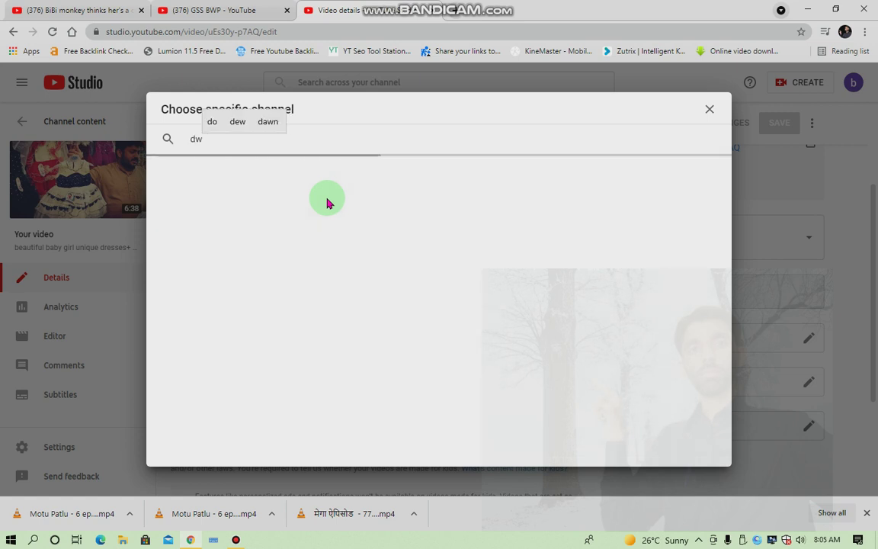
type("i")
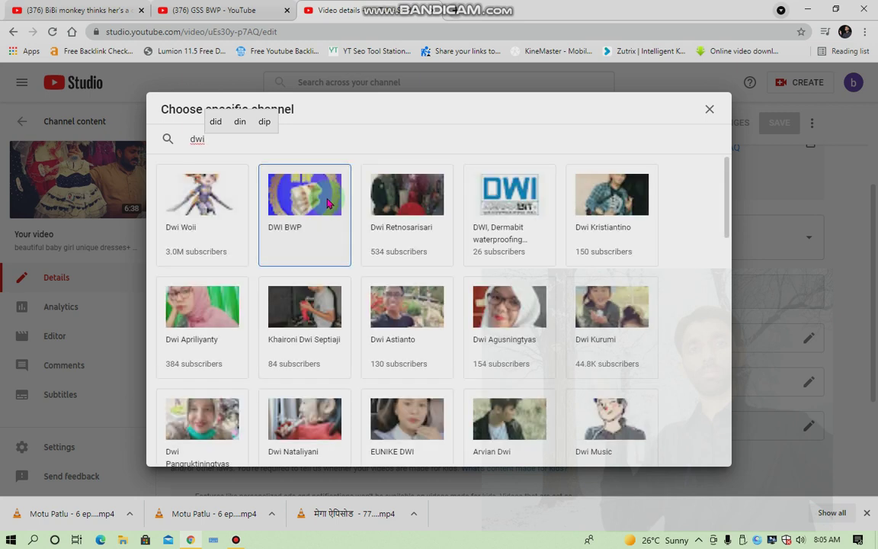
left_click(328, 203)
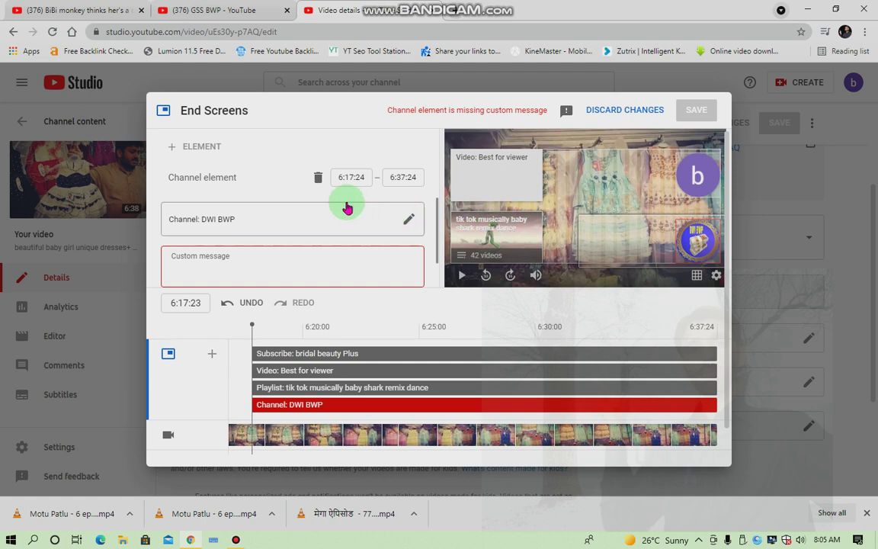
scroll(249, 216, "down", 1)
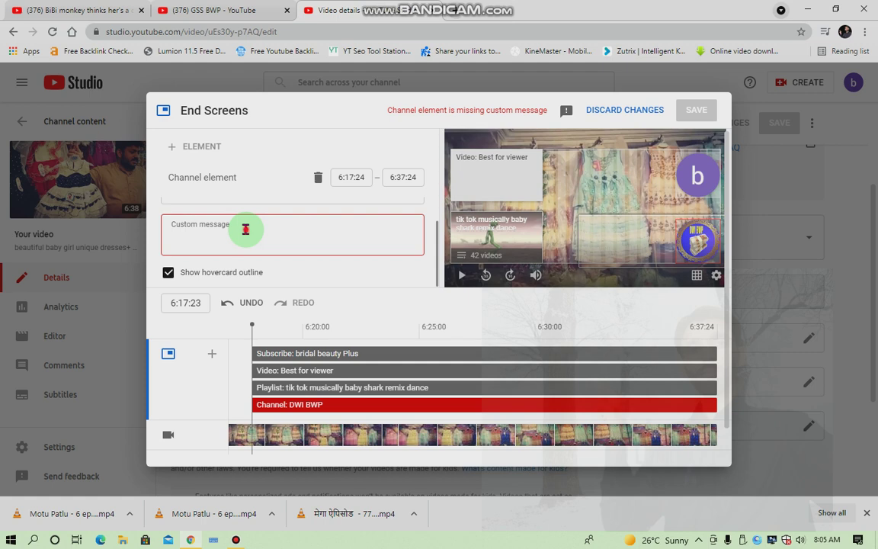
left_click(246, 229)
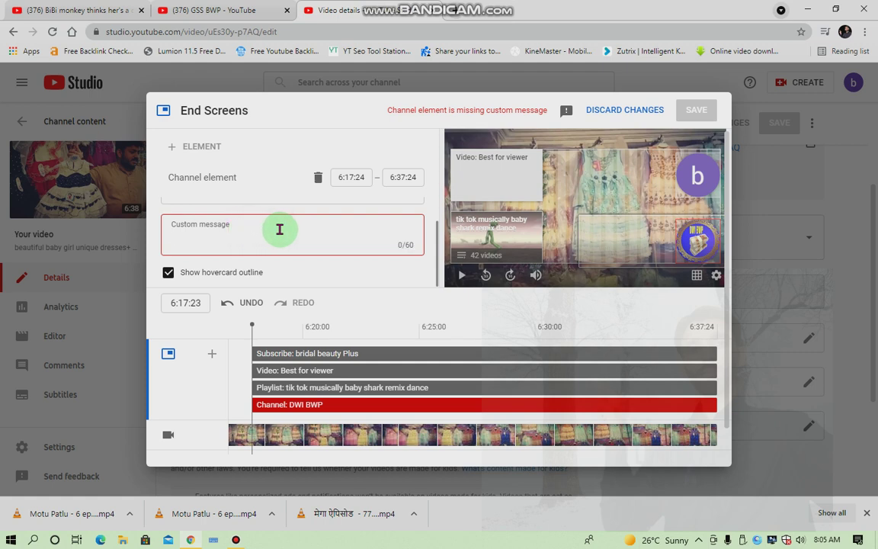
type("rr")
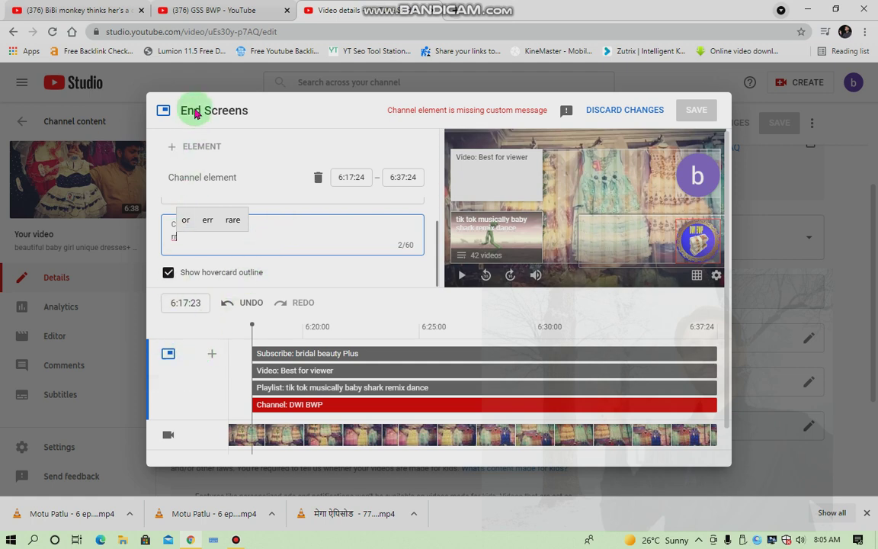
- Delete the DWI BWP channel element from the end screen
left_click(202, 146)
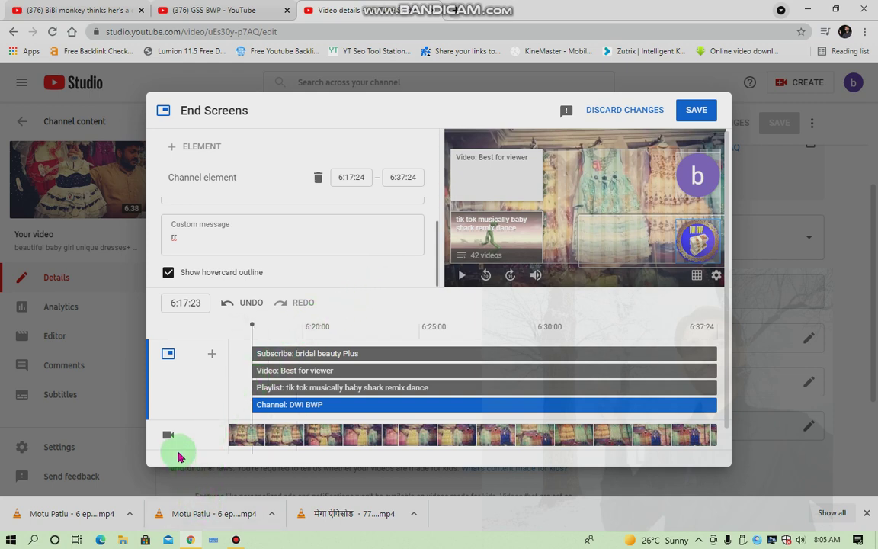
scroll(177, 448, "down", 1)
scroll(188, 421, "up", 1)
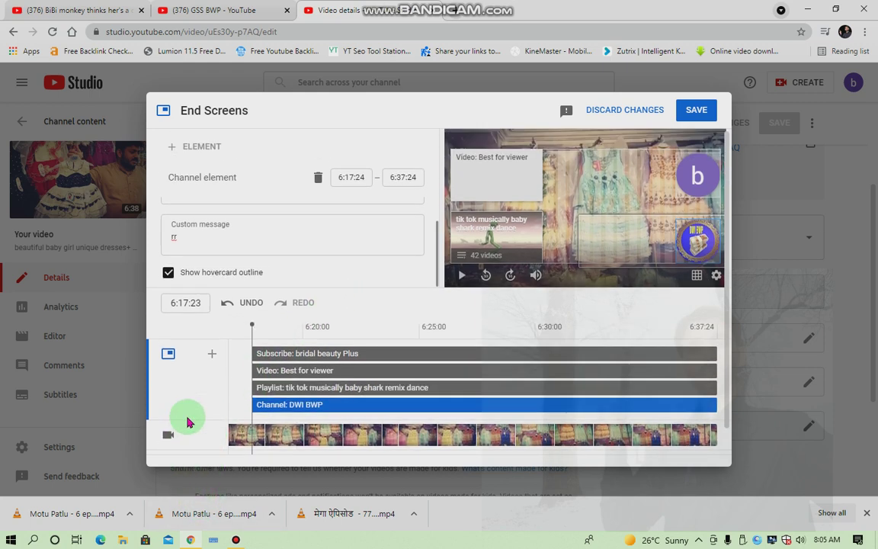
left_click(317, 178)
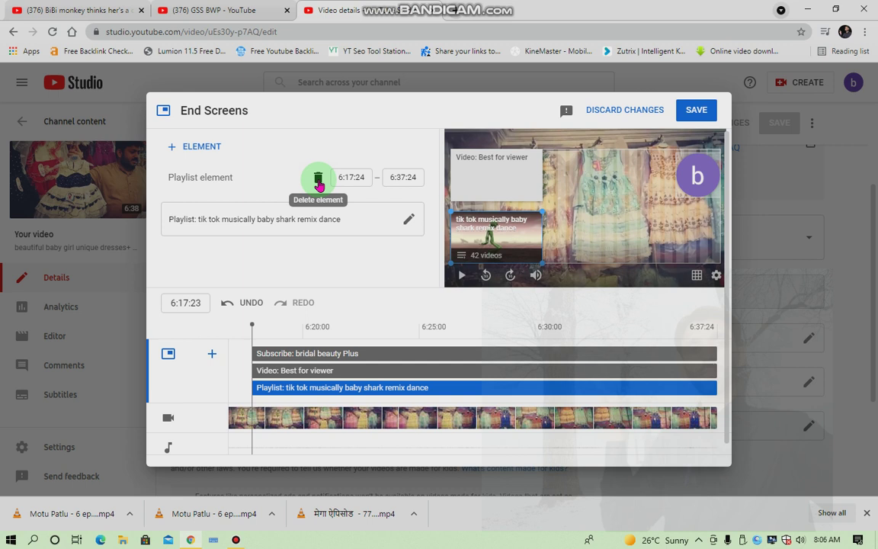
- Add another video element to the end screen, set to feature the most recent upload
left_click(215, 146)
left_click(204, 145)
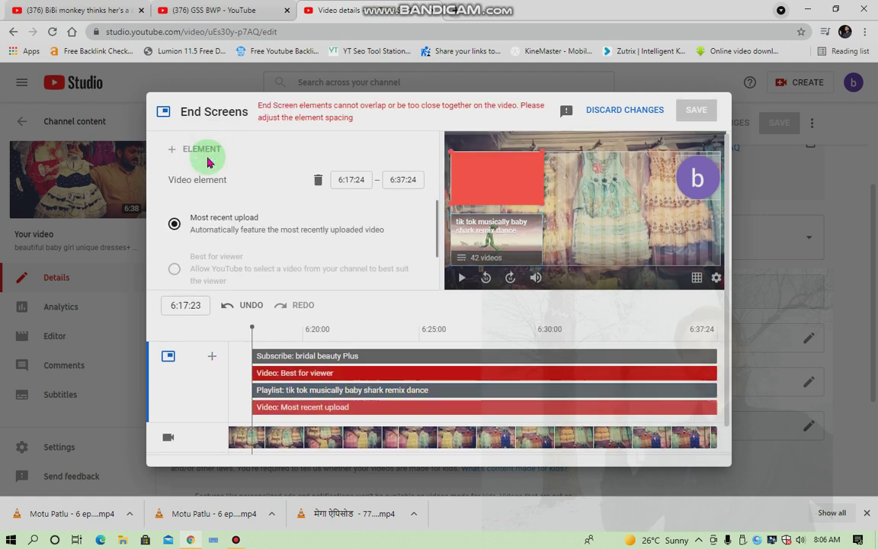
left_click(219, 221)
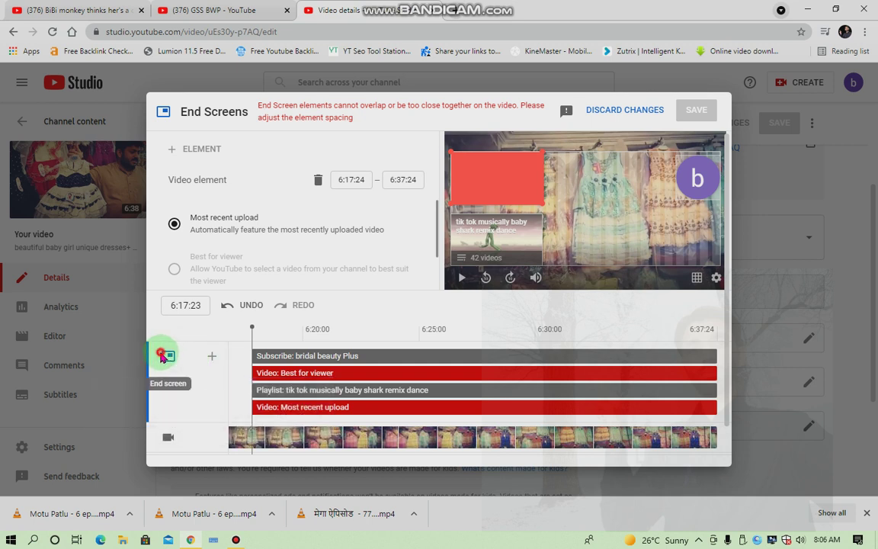
left_click(294, 383)
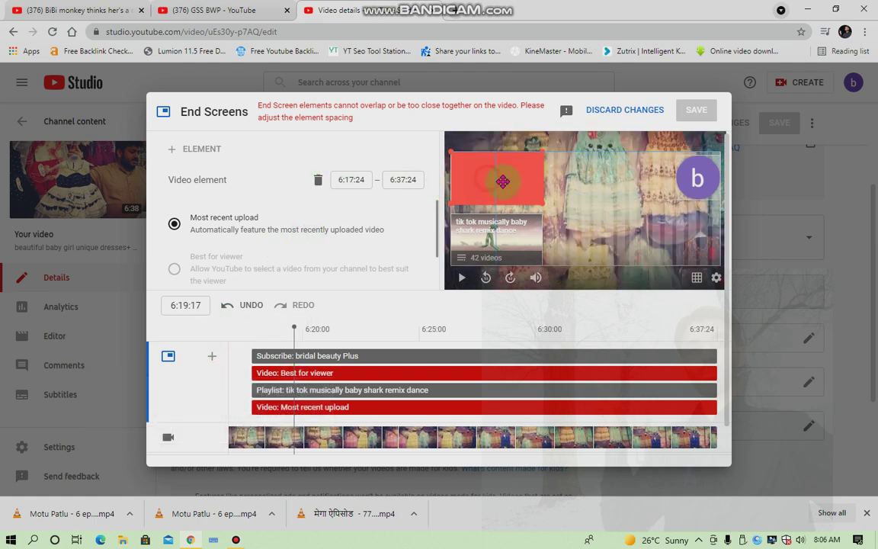
- Move the most recent upload video element to the lower-right area of the video frame, clear of the other elements
left_click_drag(487, 178, 645, 237)
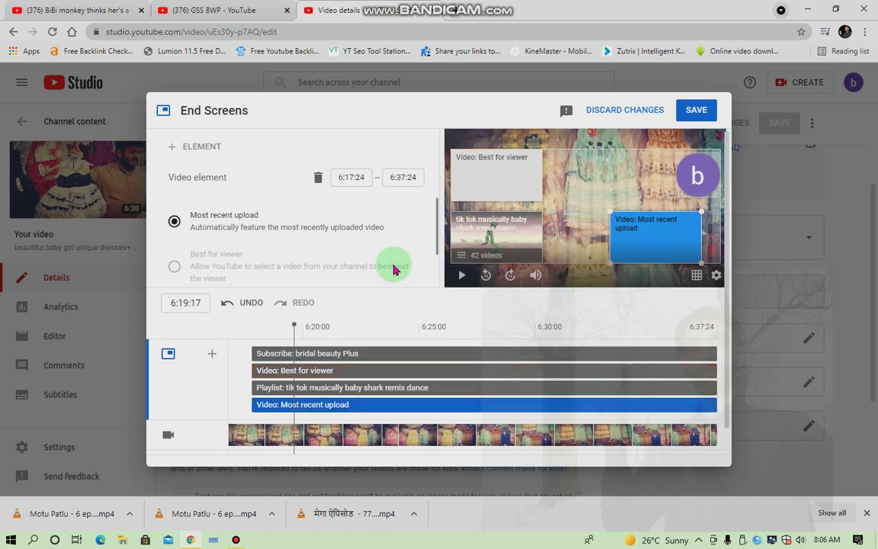
left_click(212, 354)
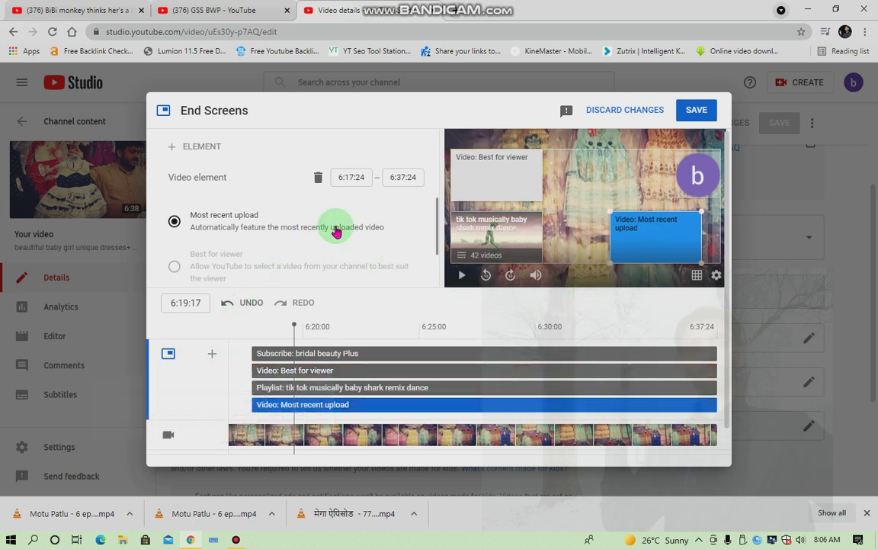
- Delete the "Best for viewer" video element from the end screen
left_click(473, 170)
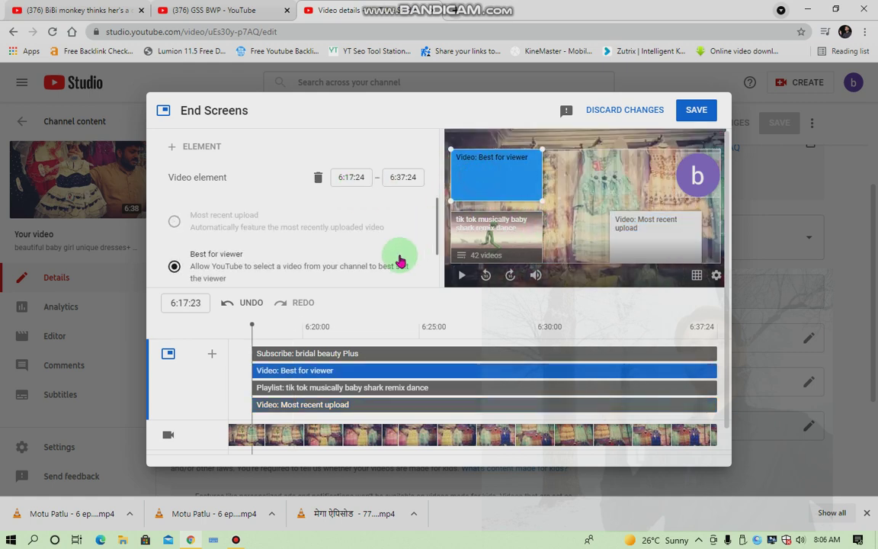
left_click(212, 353)
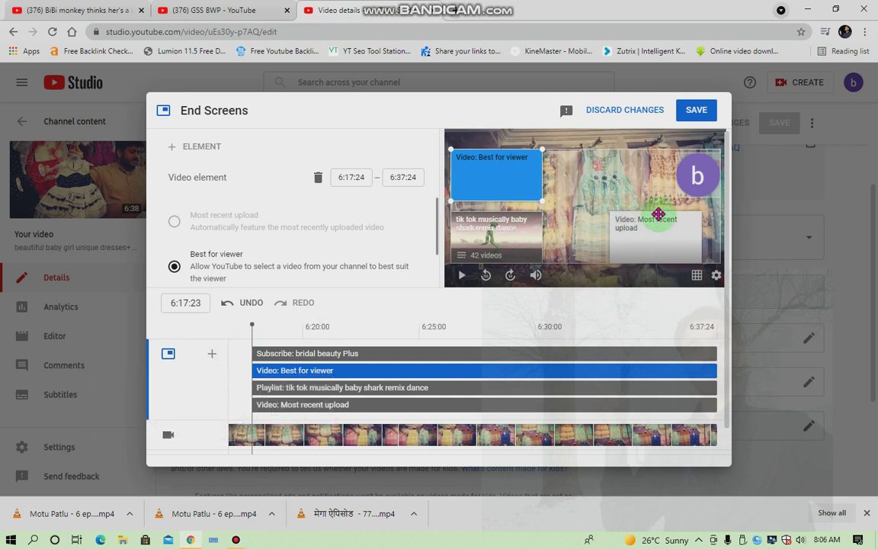
left_click(319, 178)
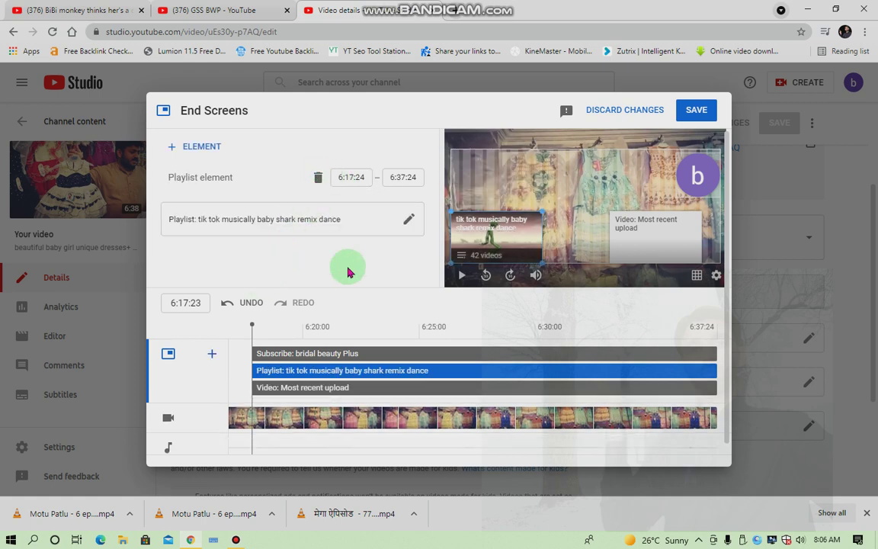
- Add a new video element to the end screen in place of the deleted one
left_click(618, 248)
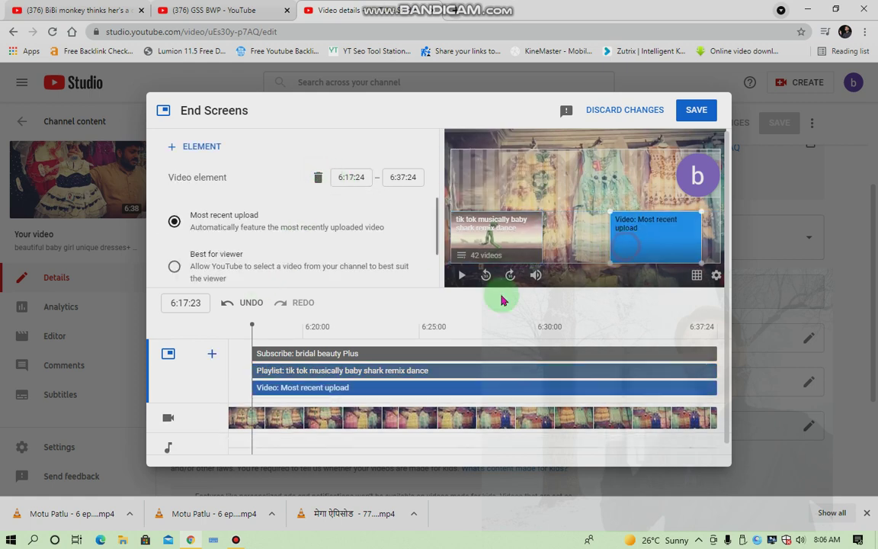
left_click(216, 355)
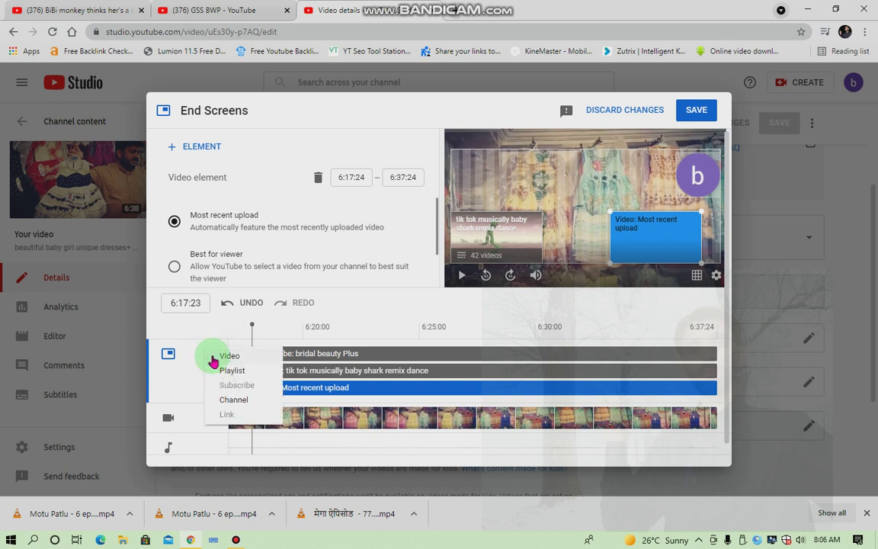
left_click(231, 356)
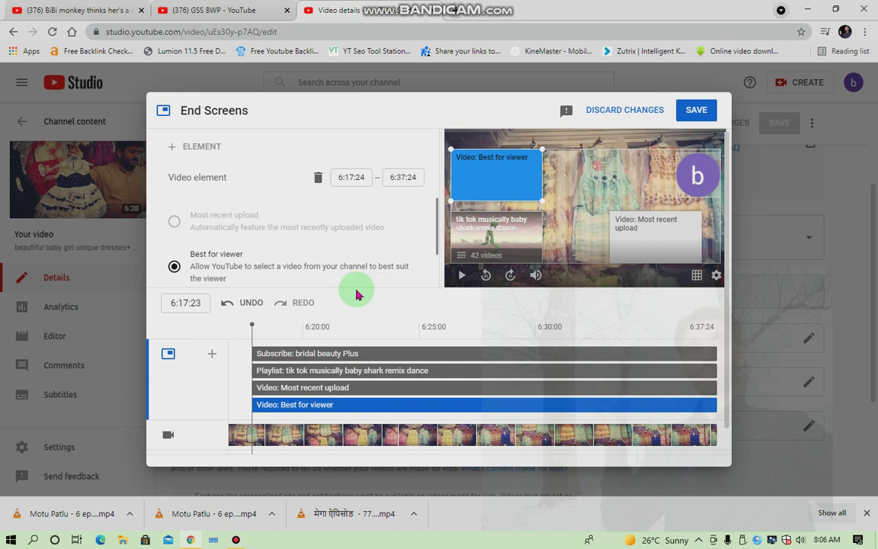
mouse_move(212, 354)
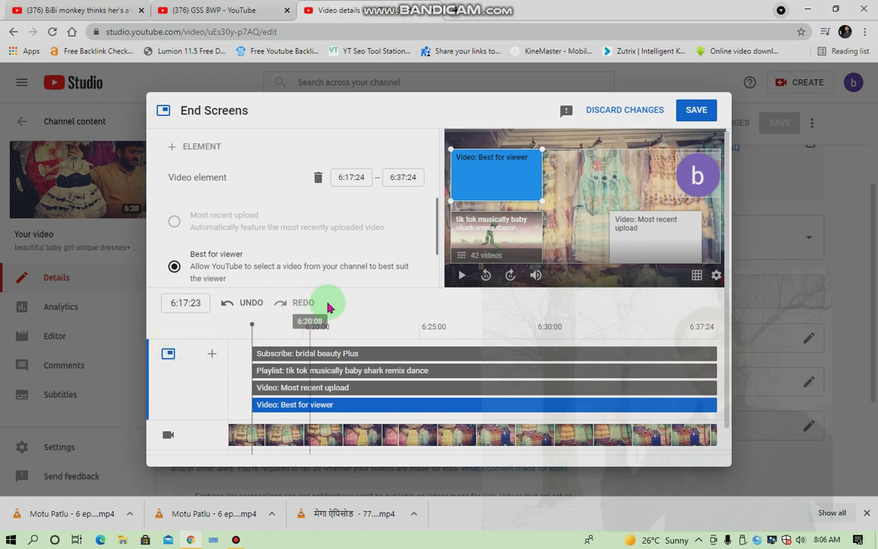
- Set the new video element to the specific video "cheapest cosmetic product in Shahdara Bazar bahawalpur" and save the end screen
scroll(367, 238, "down", 3)
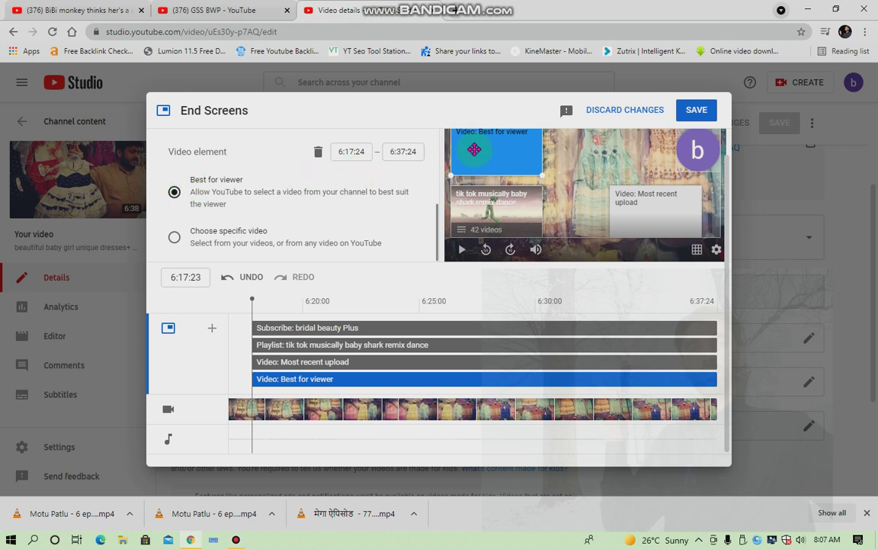
scroll(474, 149, "up", 1)
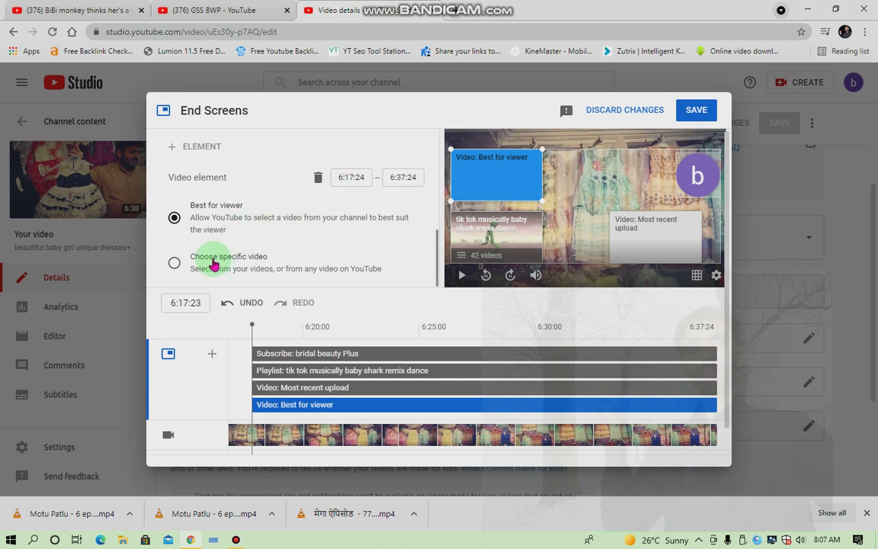
left_click(173, 263)
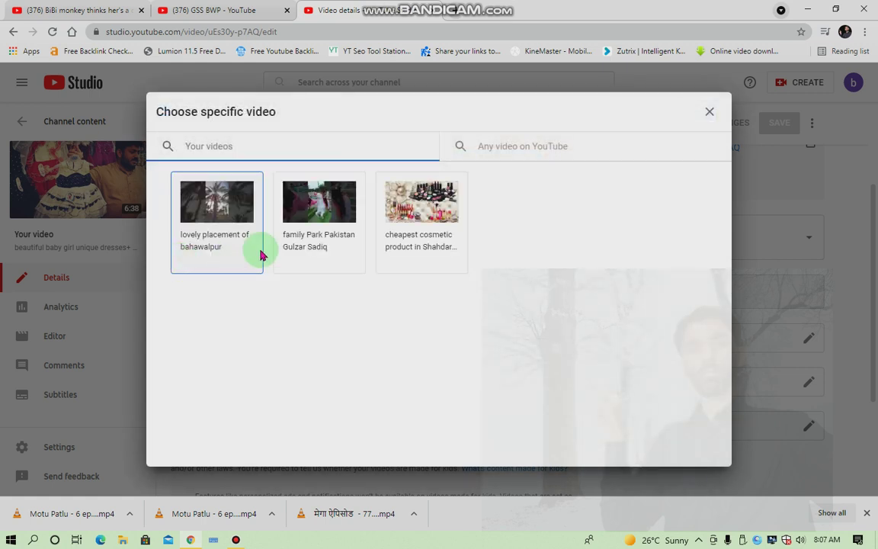
left_click(435, 203)
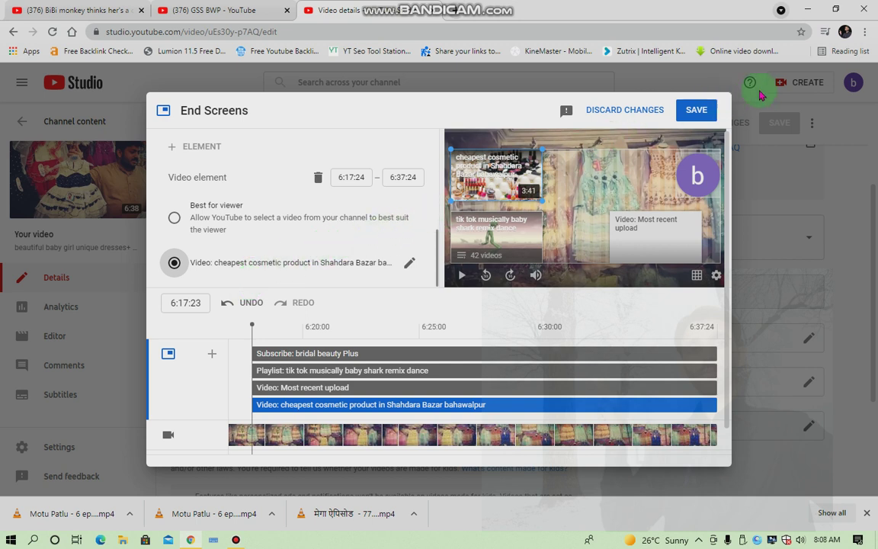
left_click(690, 115)
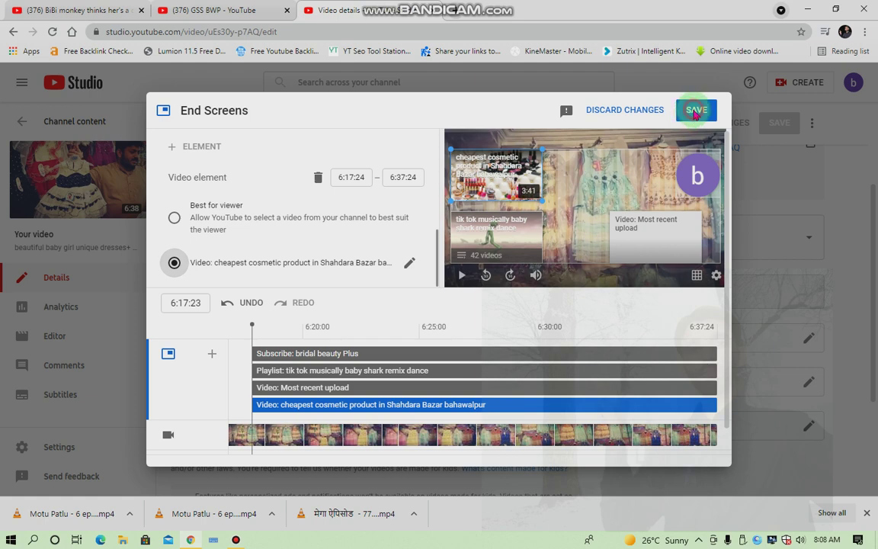